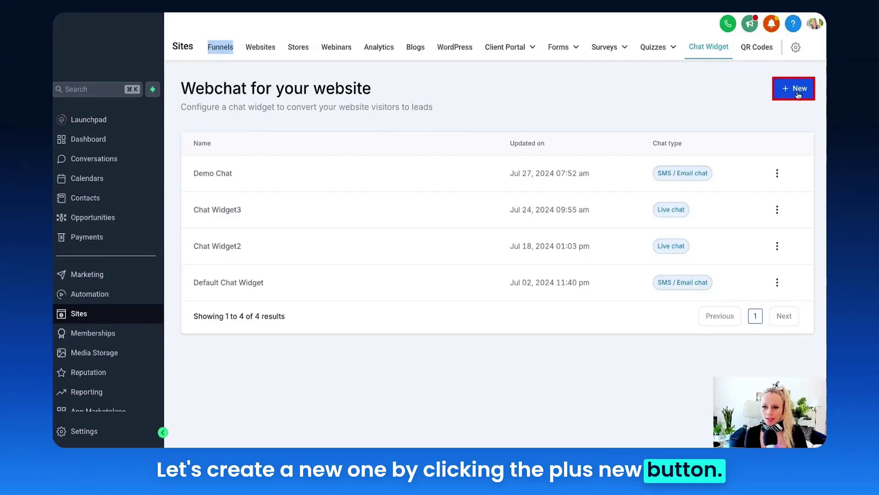
# Start a new all-in-one chat widget, Chat Widget5, with Live Chat, Email & SMS and WhatsApp
pyautogui.click(798, 94)
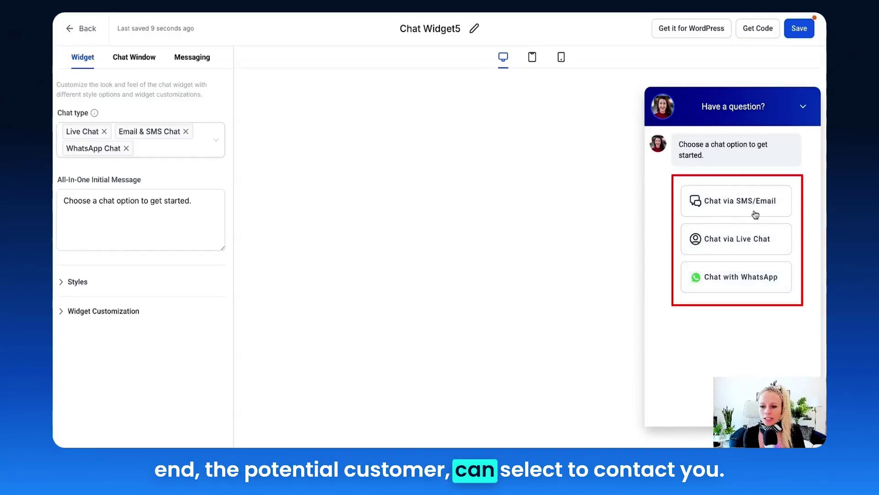
# Remove and re-add WhatsApp Chat so all three chat types stay enabled
pyautogui.click(166, 153)
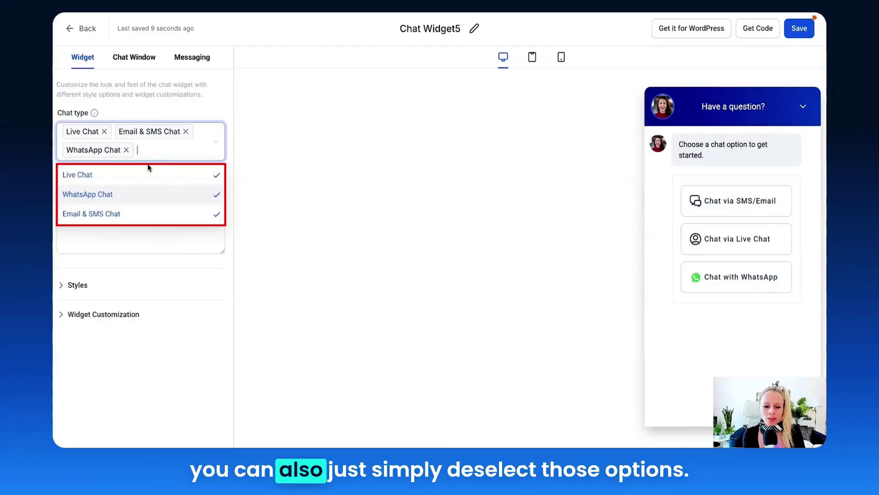
pyautogui.click(132, 176)
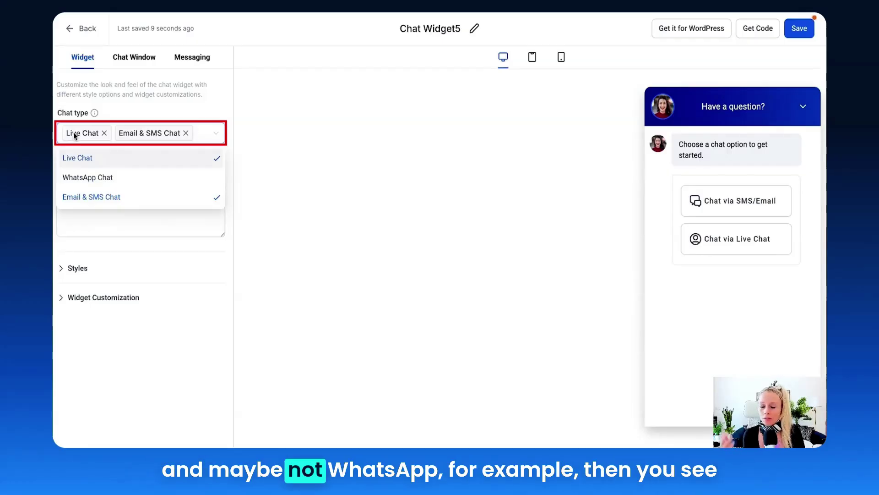
pyautogui.click(285, 150)
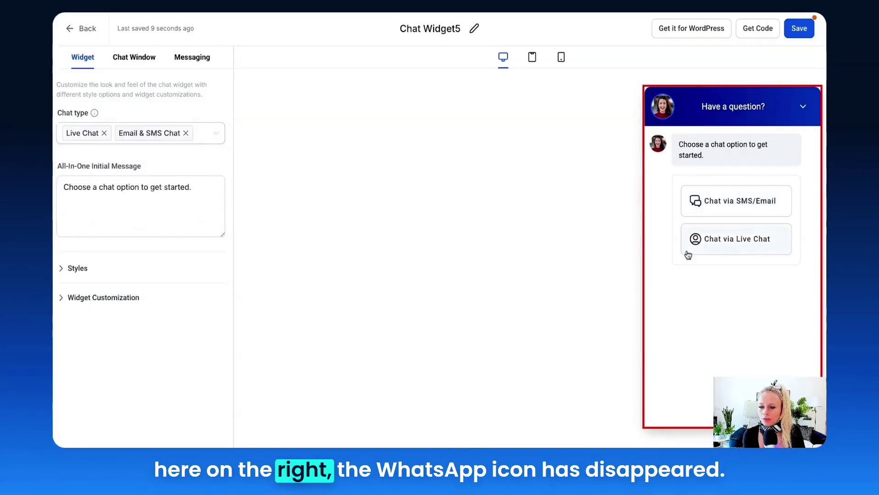
pyautogui.click(202, 137)
pyautogui.click(82, 179)
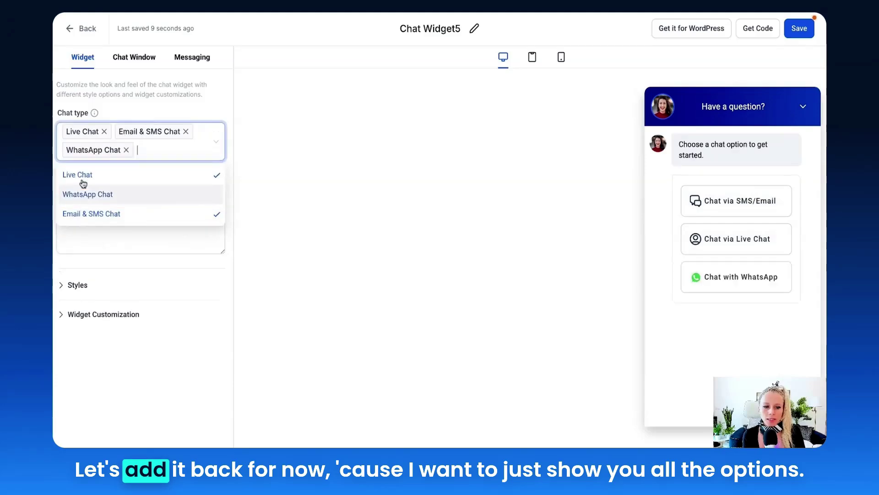
pyautogui.click(197, 112)
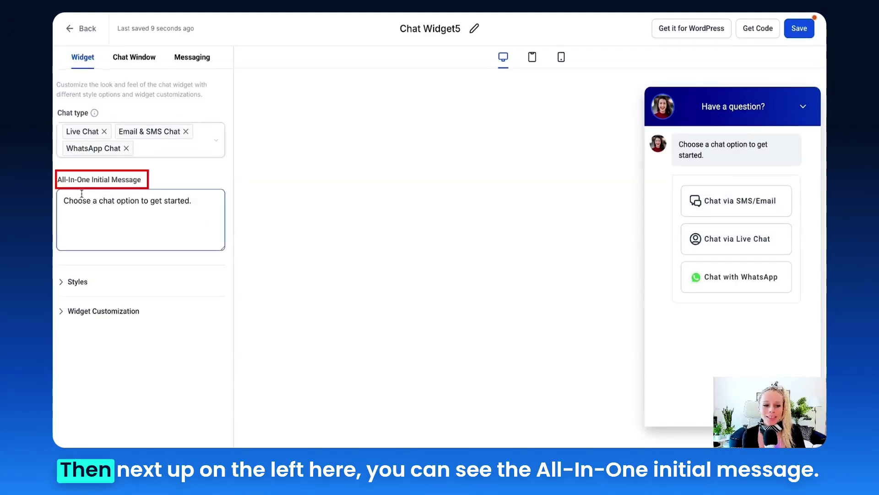
# Change the initial message to 'Choose your favourite chat option to get started.'
pyautogui.moveTo(57, 185); pyautogui.dragTo(144, 184)
pyautogui.click(114, 223)
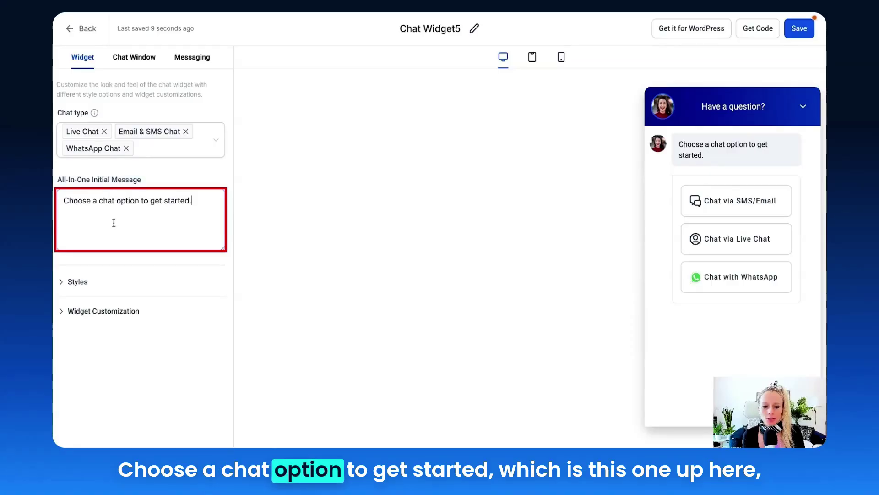
pyautogui.moveTo(680, 145); pyautogui.dragTo(705, 156)
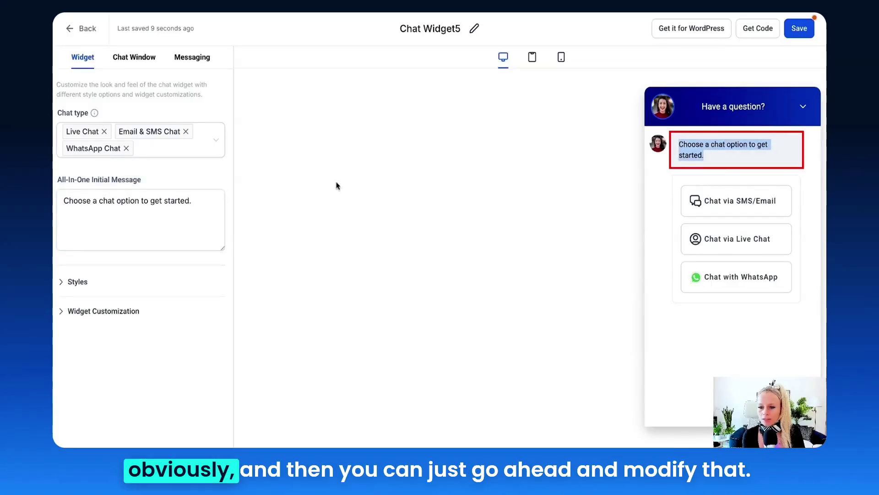
pyautogui.click(203, 201)
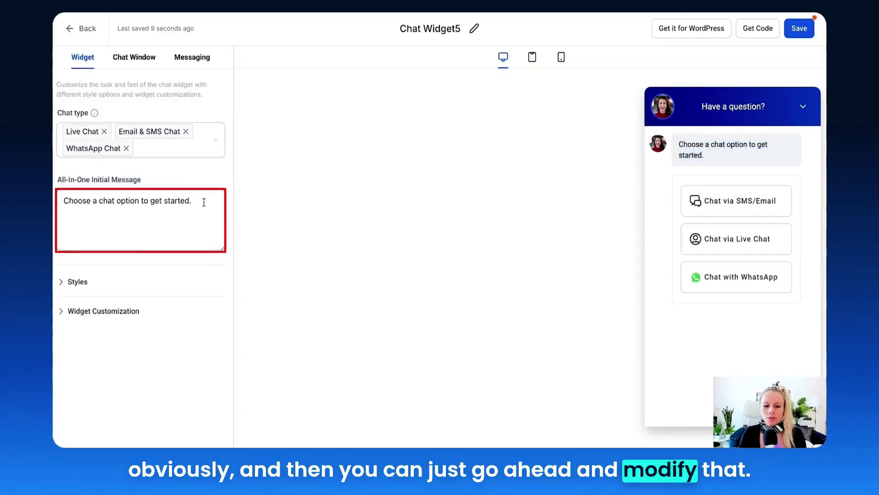
pyautogui.doubleClick(95, 200)
pyautogui.write('your favourite')
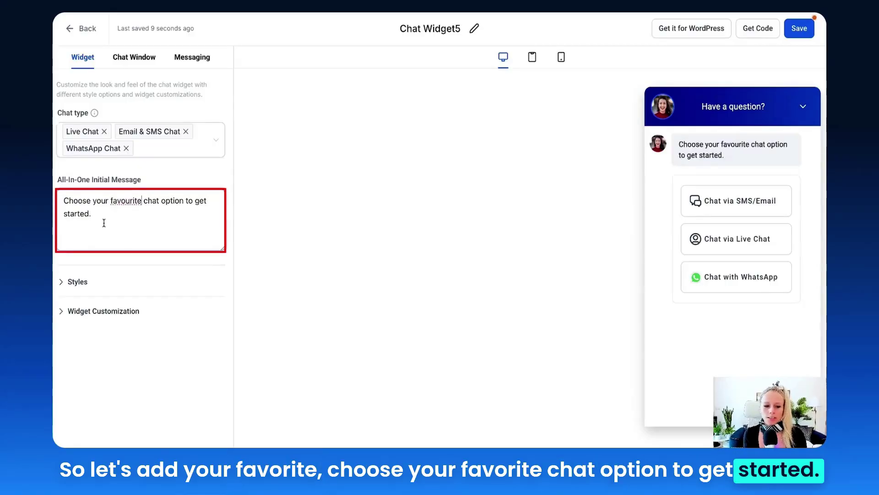
# Expand Styles and review the return visitor greeting and welcome message text
pyautogui.click(78, 282)
pyautogui.scroll(-4, 180, 192)
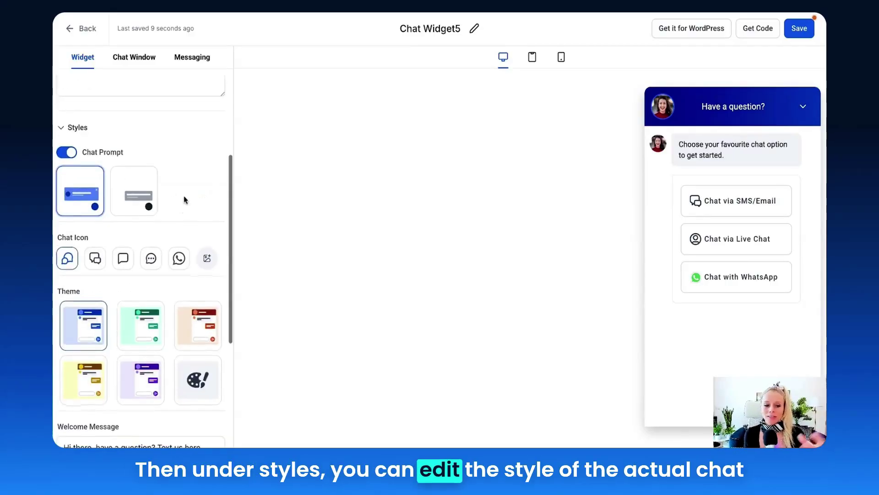
pyautogui.scroll(-1, 198, 195)
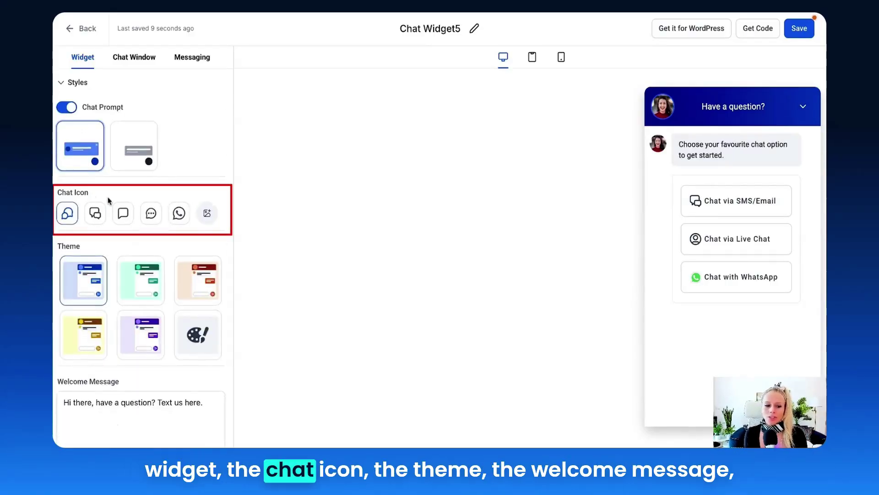
pyautogui.scroll(-2, 180, 261)
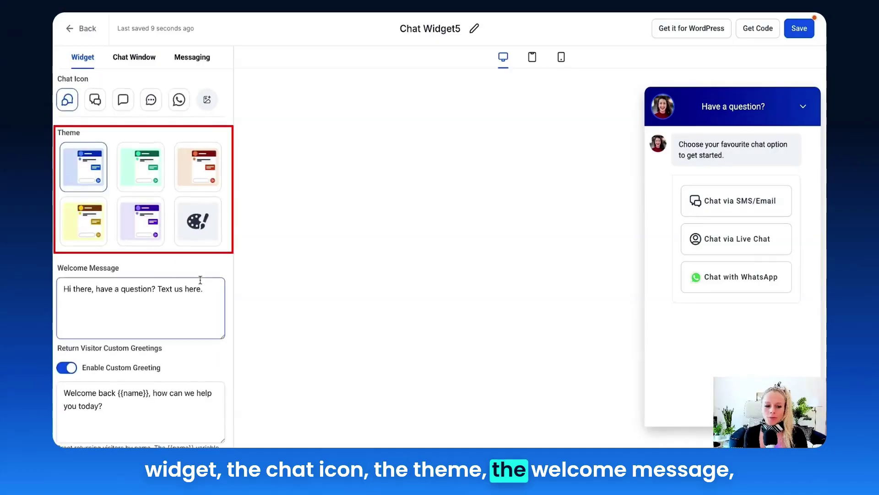
pyautogui.scroll(-1, 200, 278)
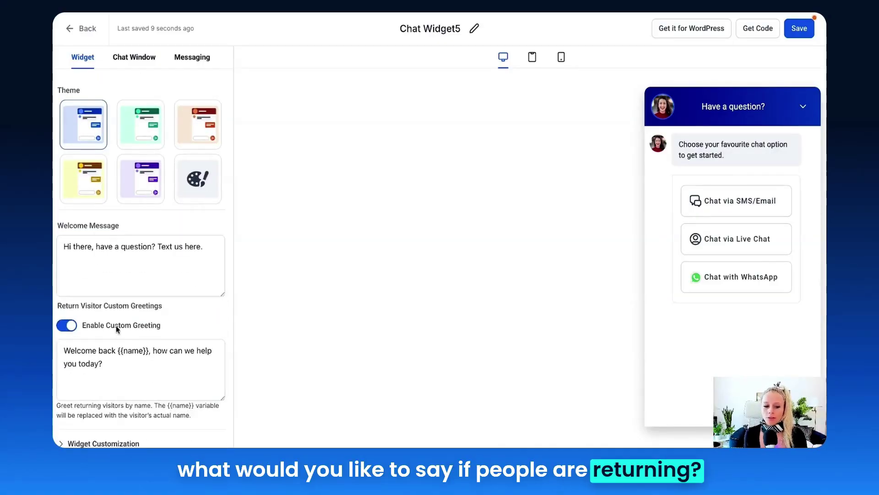
pyautogui.moveTo(81, 326); pyautogui.dragTo(160, 333)
pyautogui.moveTo(108, 368); pyautogui.dragTo(55, 350)
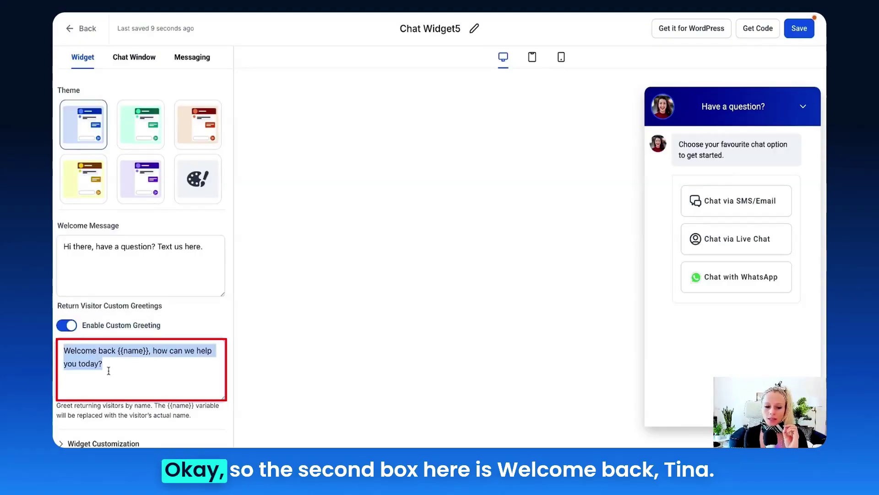
pyautogui.click(108, 368)
pyautogui.moveTo(109, 368); pyautogui.dragTo(62, 350)
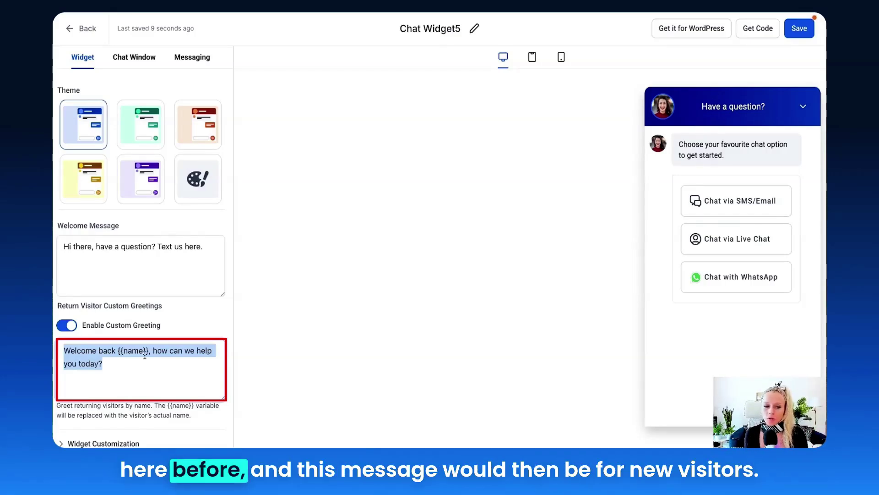
pyautogui.tripleClick(92, 244)
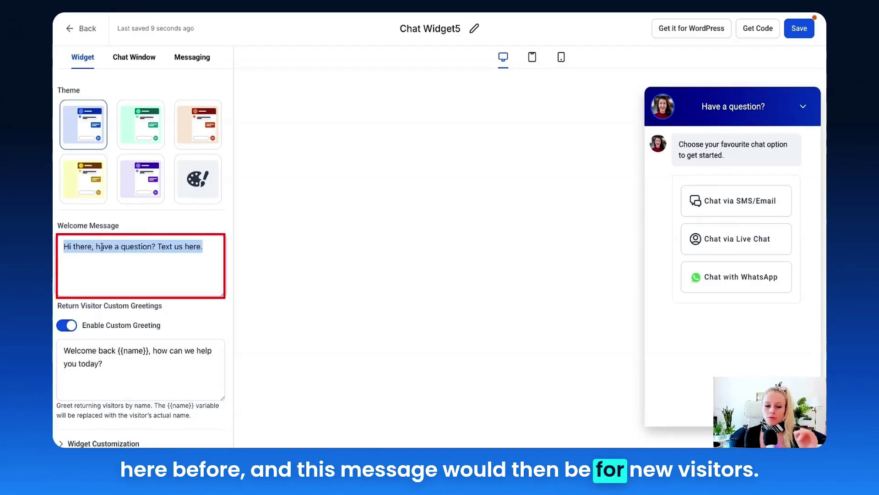
pyautogui.scroll(2, 114, 271)
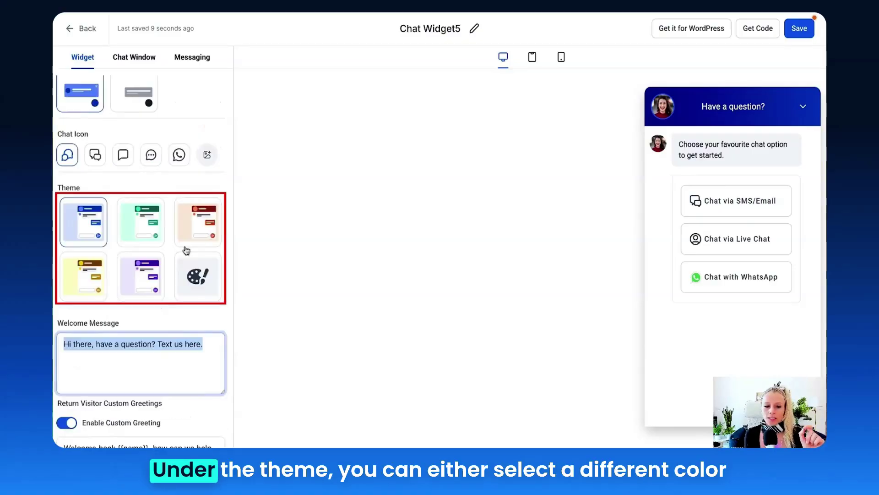
# Try the green, red, yellow and purple themes, then switch to custom theme colours
pyautogui.click(133, 224)
pyautogui.click(188, 222)
pyautogui.click(70, 281)
pyautogui.click(137, 280)
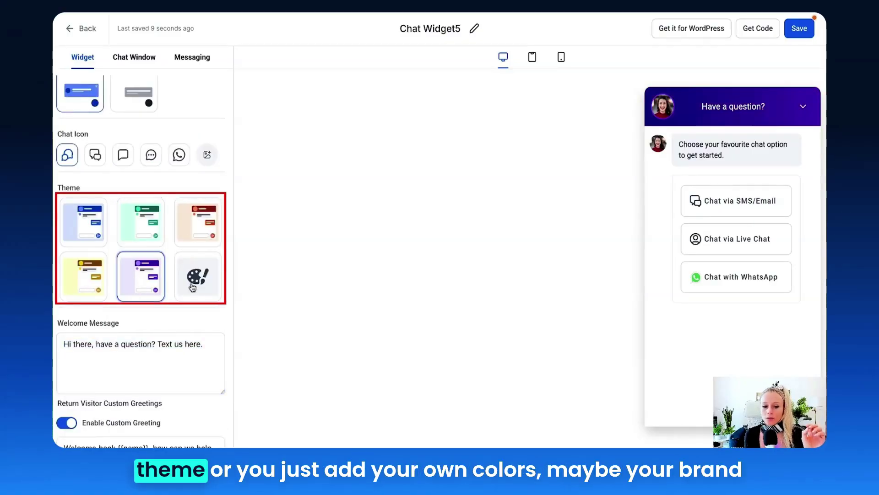
pyautogui.click(189, 284)
pyautogui.scroll(-2, 183, 279)
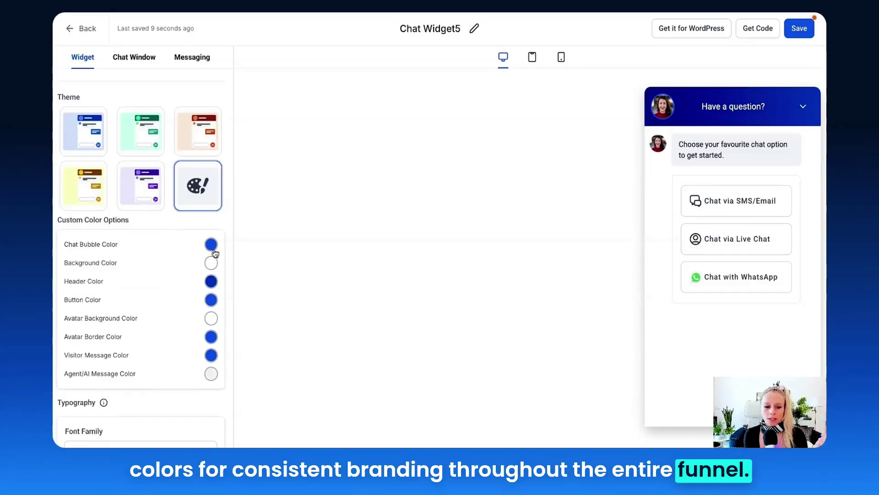
pyautogui.click(144, 133)
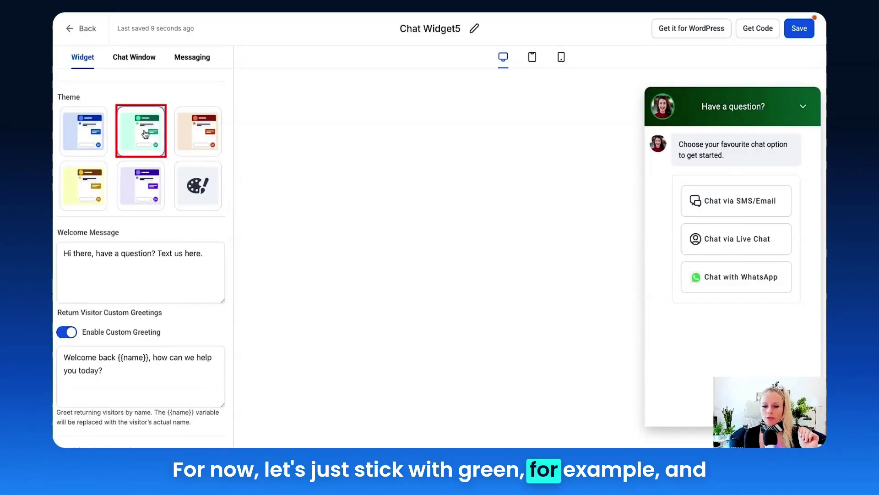
pyautogui.scroll(-1, 188, 324)
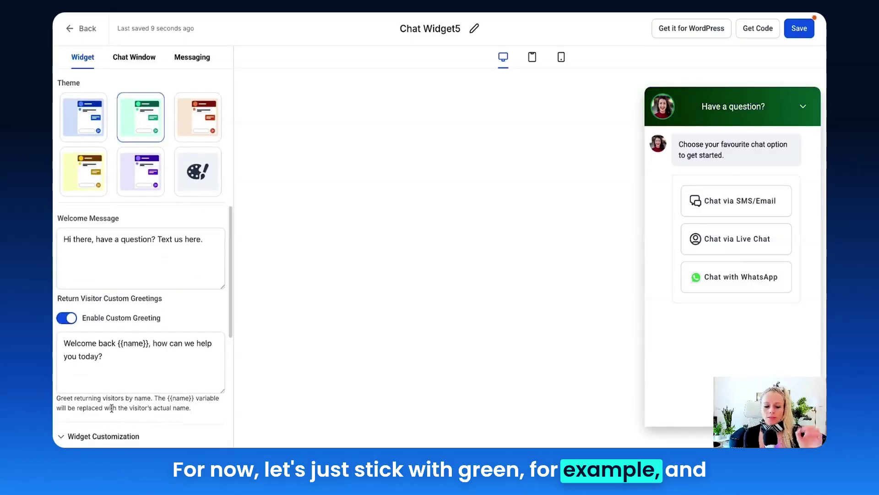
pyautogui.click(99, 438)
pyautogui.scroll(-3, 117, 440)
pyautogui.scroll(-4, 117, 440)
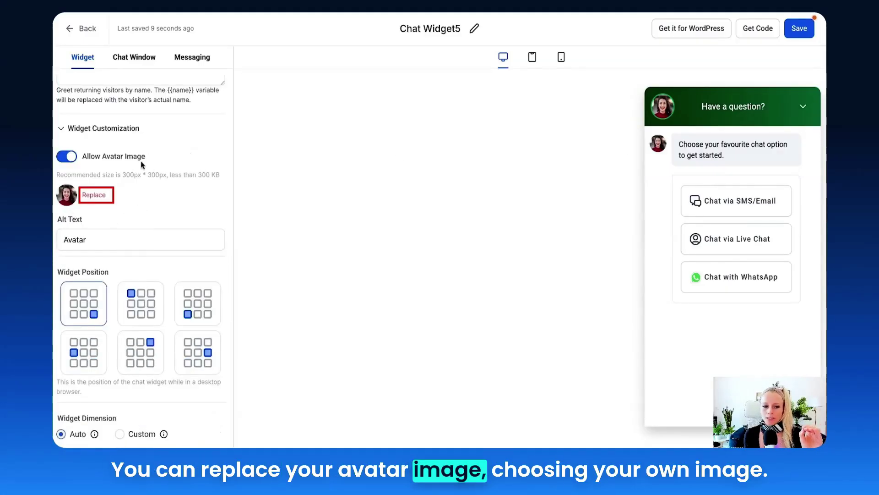
pyautogui.click(94, 195)
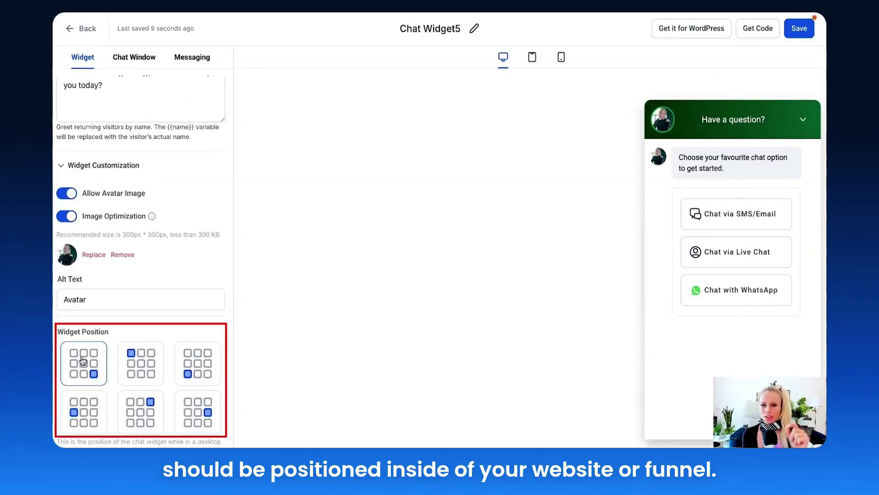
pyautogui.scroll(-1, 169, 391)
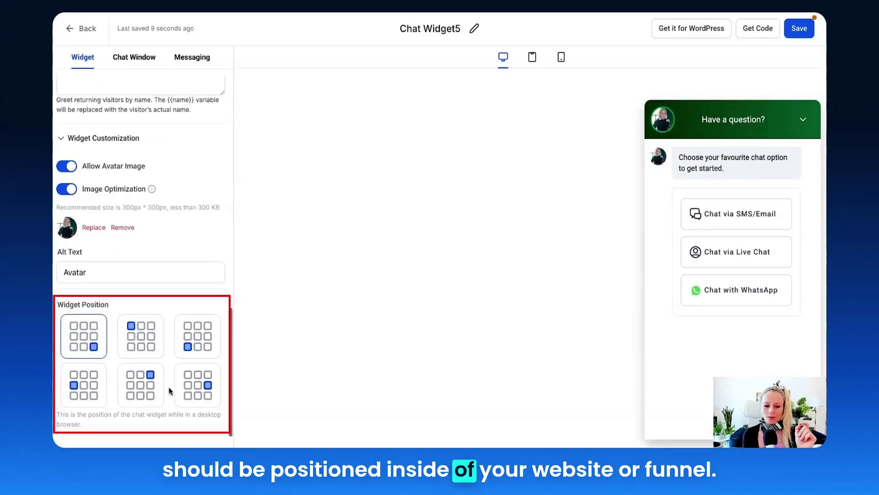
pyautogui.click(140, 353)
pyautogui.click(197, 345)
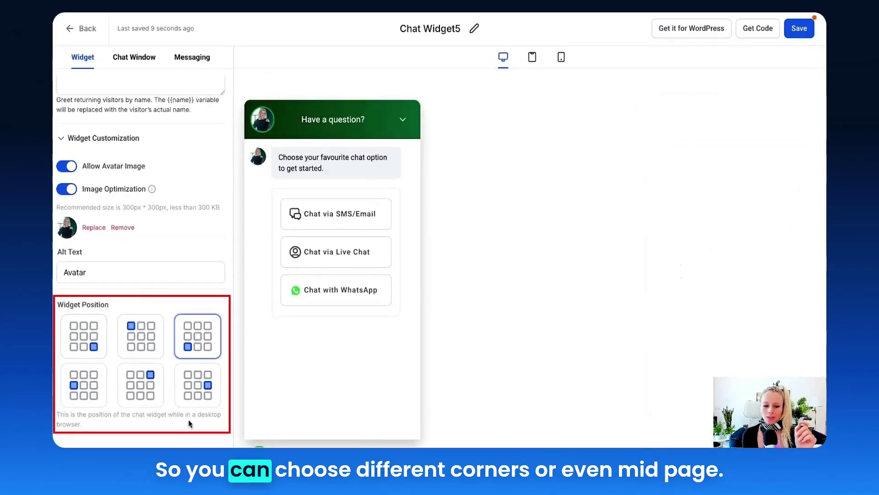
pyautogui.click(191, 380)
pyautogui.click(126, 387)
pyautogui.click(106, 387)
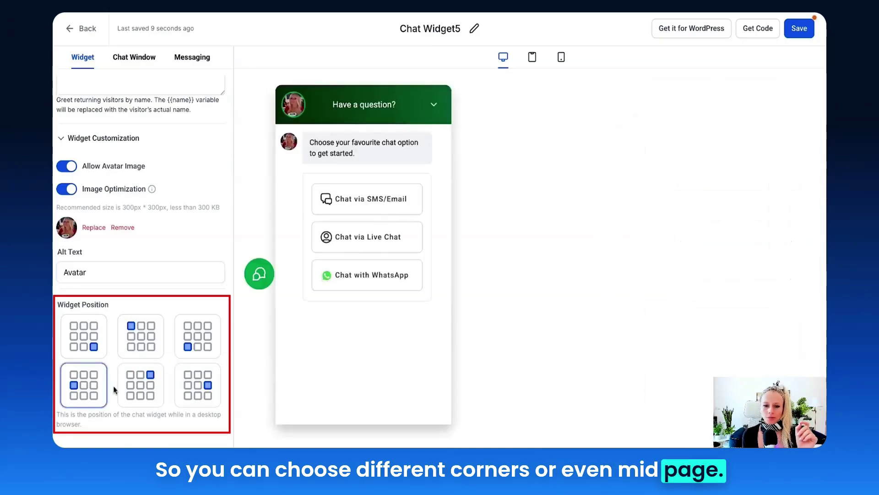
pyautogui.click(202, 396)
pyautogui.click(84, 337)
pyautogui.scroll(-1, 112, 377)
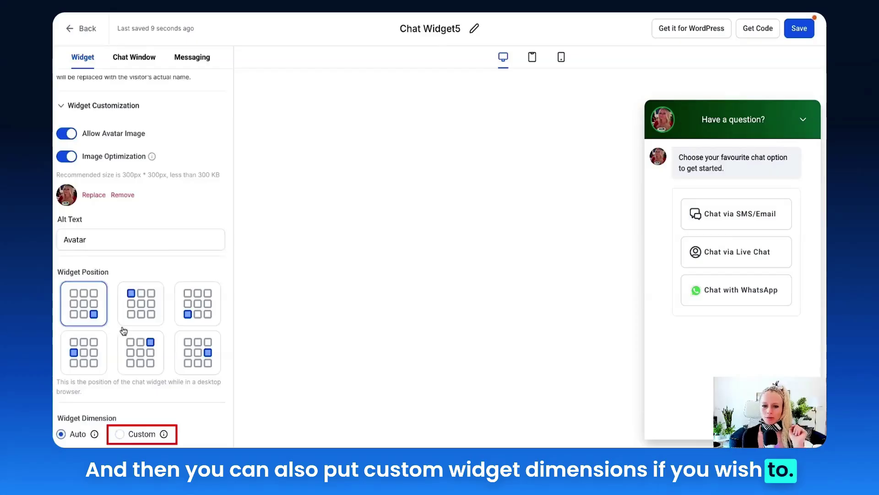
# Set the chat window title to 'How can I help you?' under Title & Intro
pyautogui.click(125, 64)
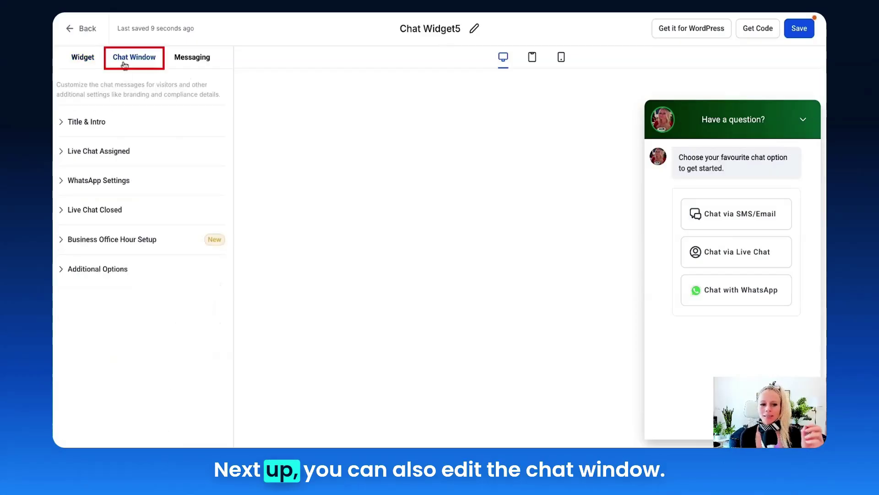
pyautogui.click(81, 122)
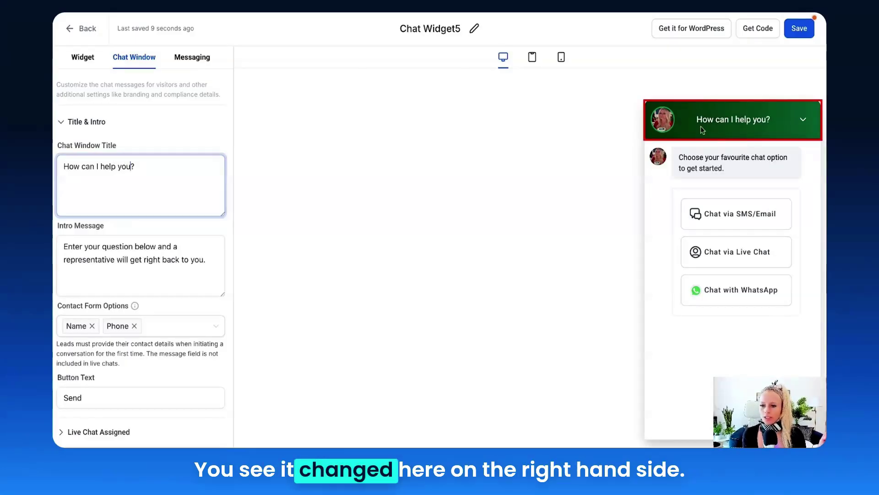
pyautogui.moveTo(701, 120); pyautogui.dragTo(771, 120)
pyautogui.scroll(-2, 210, 206)
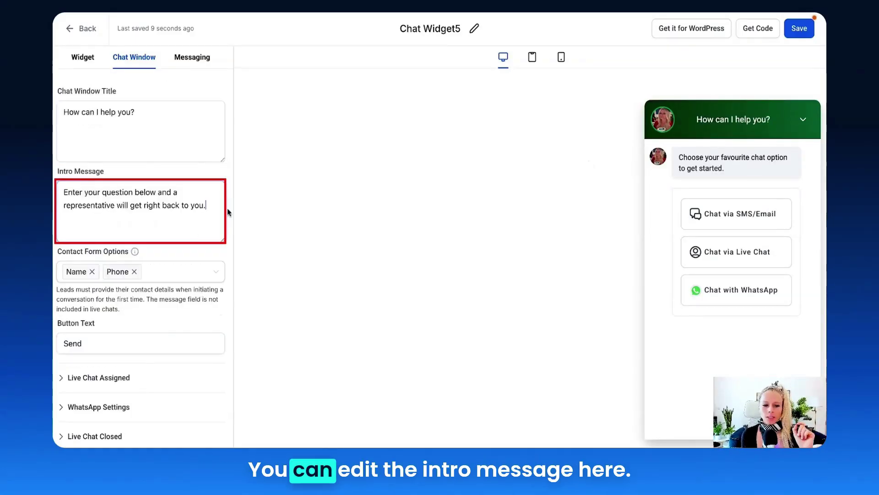
pyautogui.moveTo(210, 206); pyautogui.dragTo(64, 192)
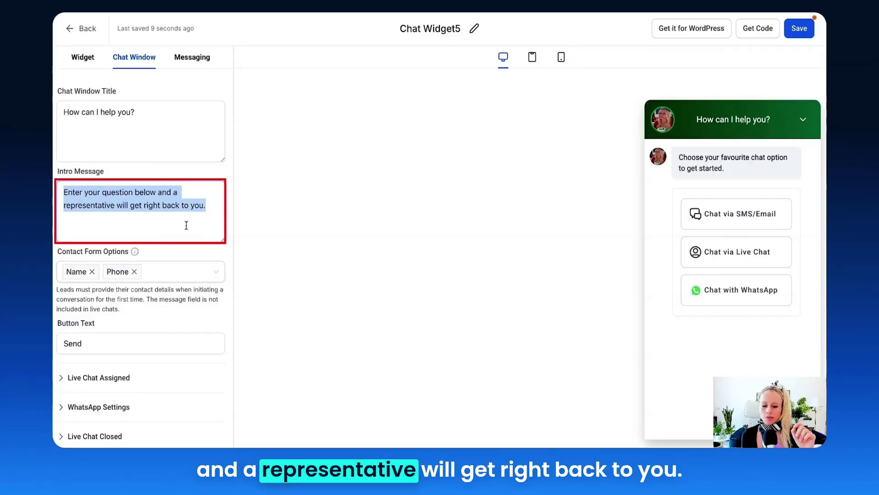
pyautogui.scroll(-1, 186, 224)
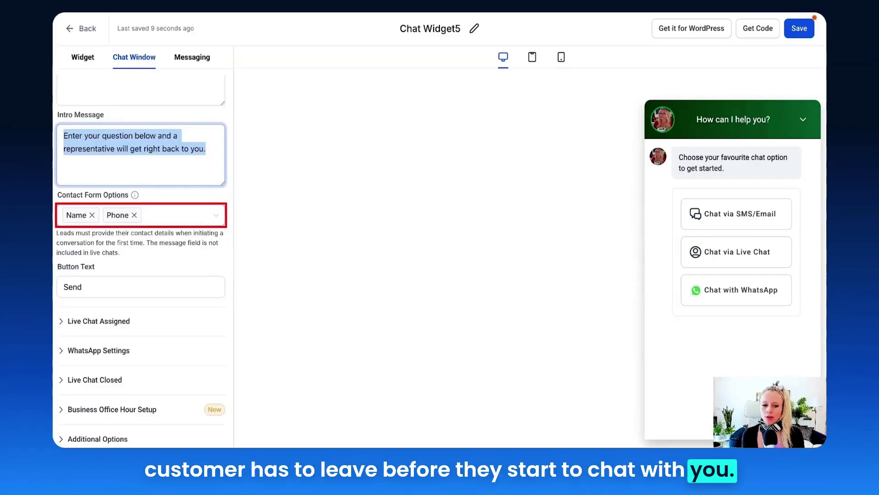
# Require Email in the contact form alongside Name and Phone
pyautogui.click(147, 219)
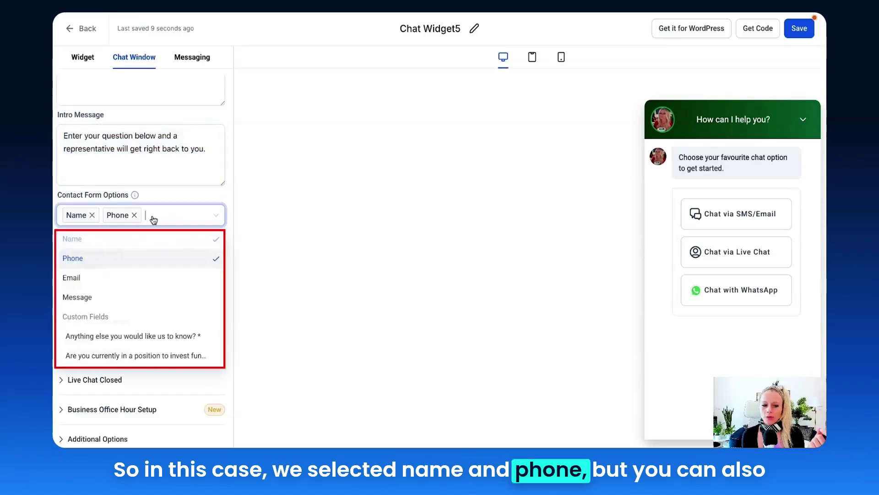
pyautogui.click(131, 278)
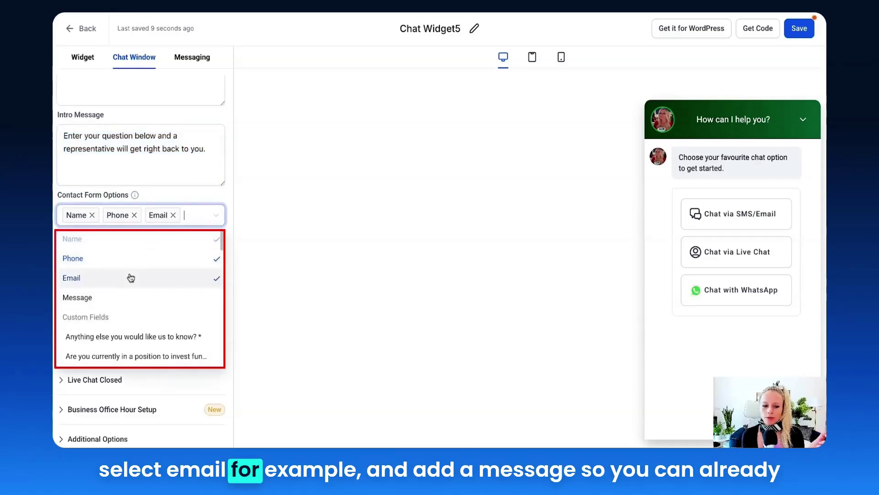
pyautogui.click(207, 200)
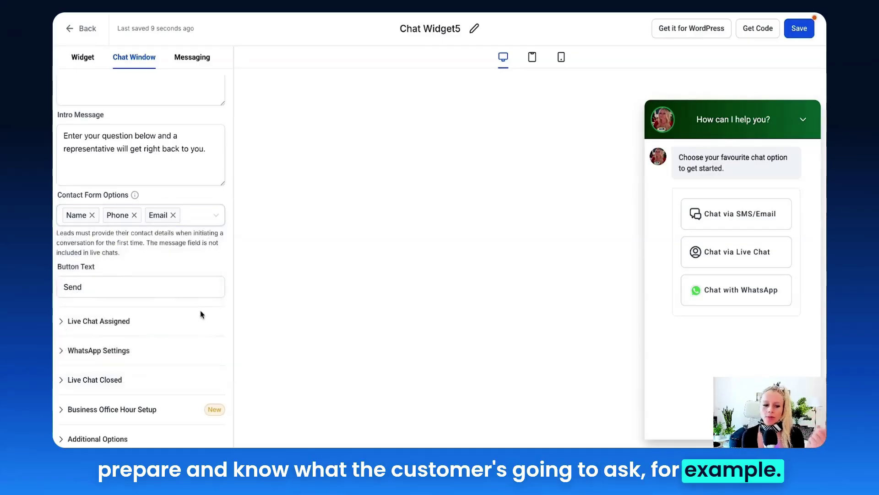
pyautogui.click(74, 287)
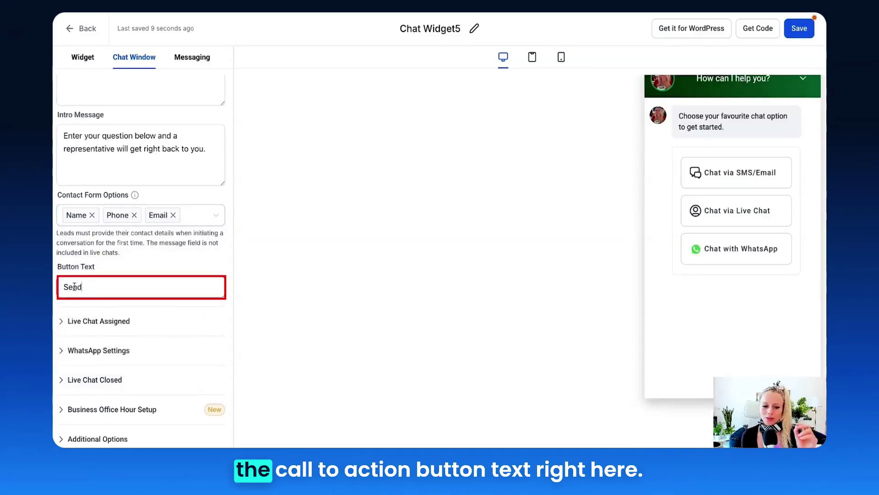
# Expand Live Chat Assigned and review the live chat welcome message
pyautogui.click(87, 323)
pyautogui.scroll(-2, 201, 353)
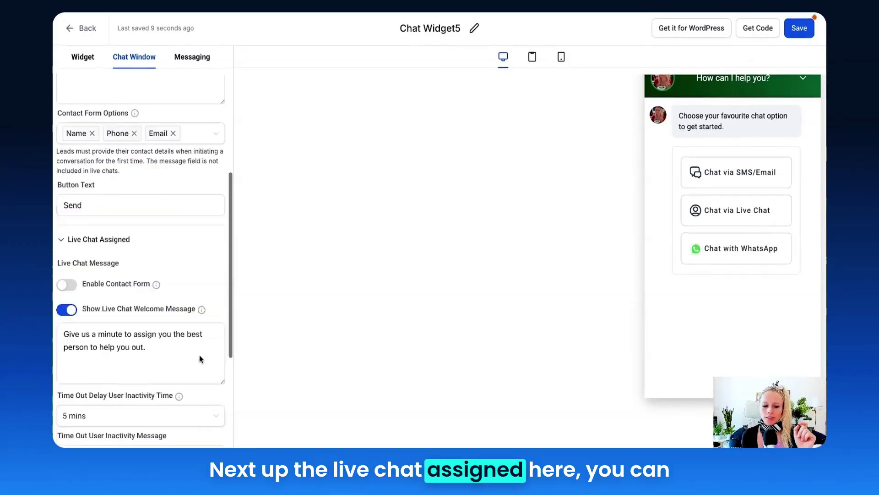
pyautogui.scroll(-2, 199, 355)
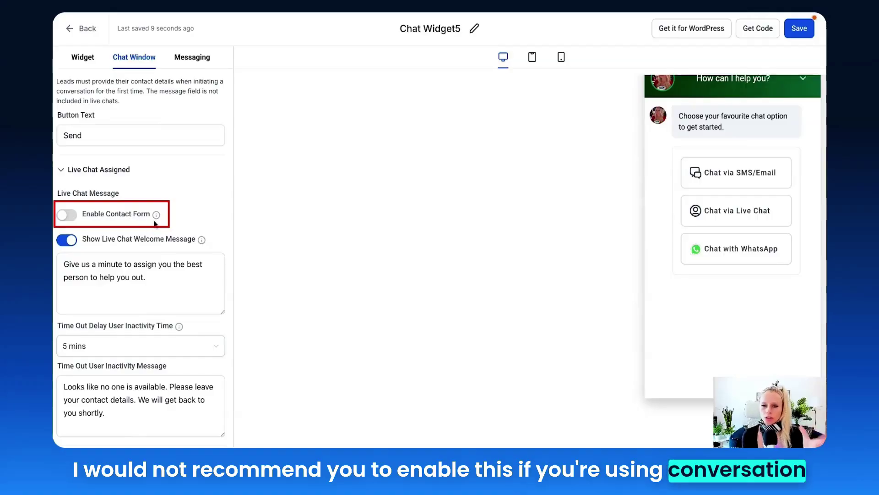
pyautogui.moveTo(156, 217)
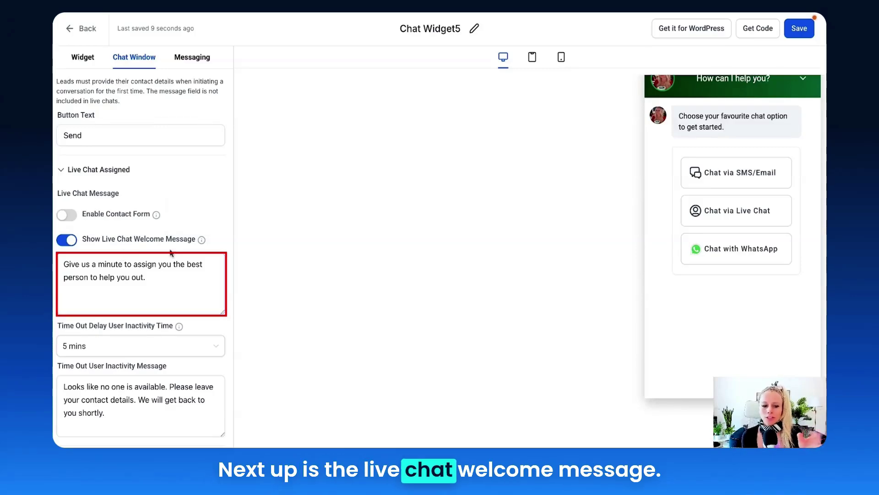
pyautogui.click(168, 280)
pyautogui.scroll(-3, 148, 277)
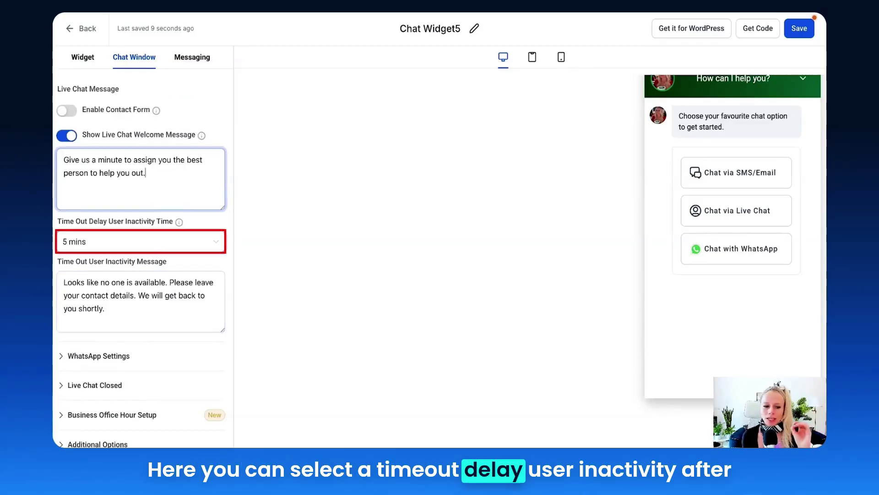
# Keep the inactivity timeout at 5 mins and expand WhatsApp Settings
pyautogui.click(209, 247)
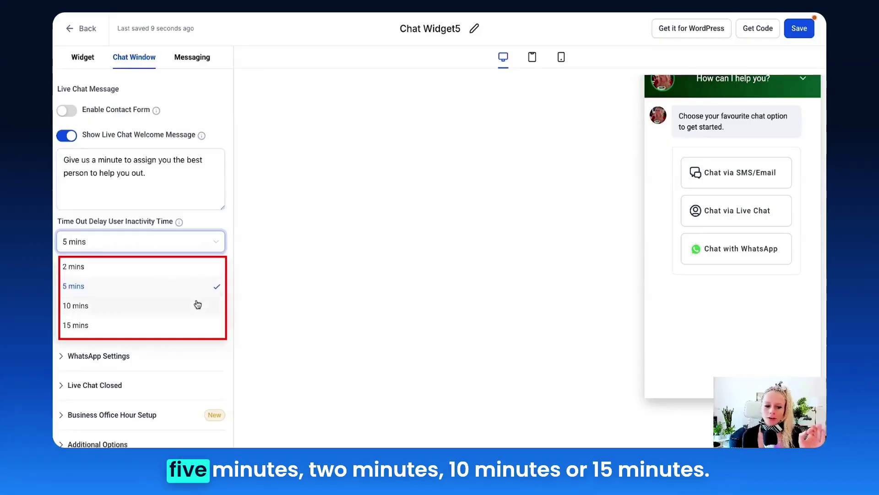
pyautogui.click(281, 322)
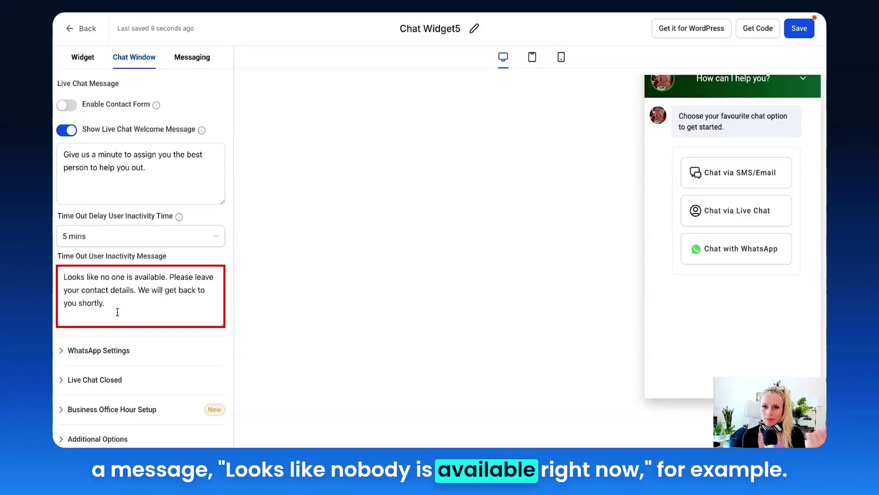
pyautogui.click(122, 351)
pyautogui.scroll(-2, 122, 302)
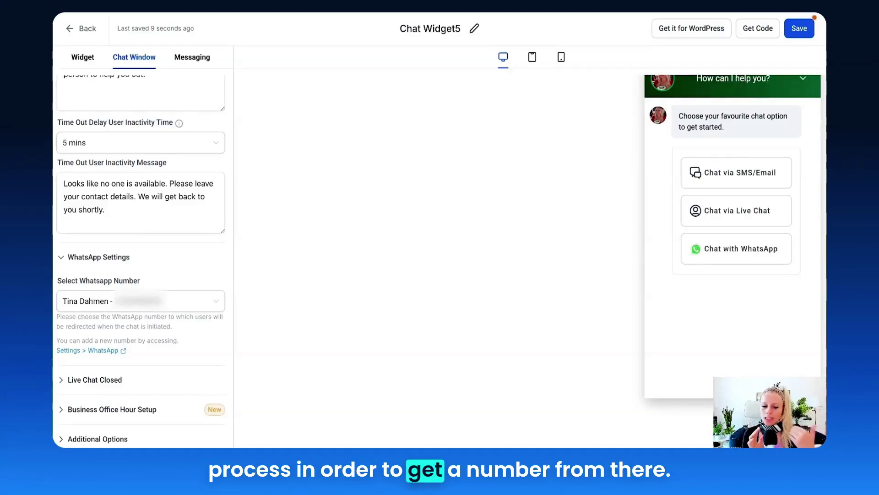
# Keep the current WhatsApp number and review the Live Chat Closed inactivity message
pyautogui.click(216, 300)
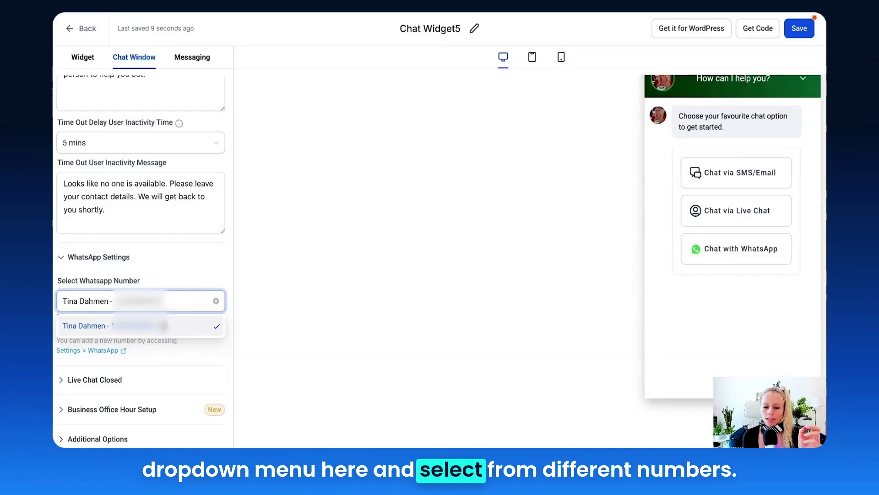
pyautogui.click(188, 273)
pyautogui.scroll(-3, 137, 275)
pyautogui.click(132, 252)
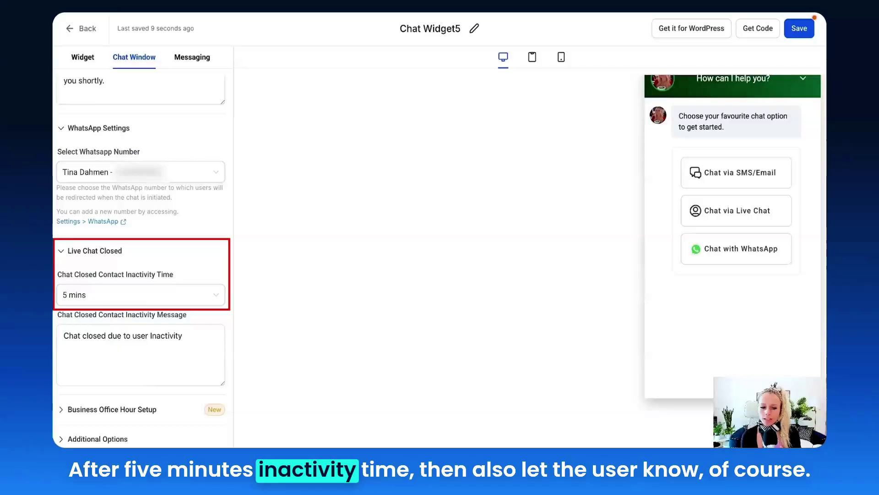
pyautogui.moveTo(192, 339); pyautogui.dragTo(63, 336)
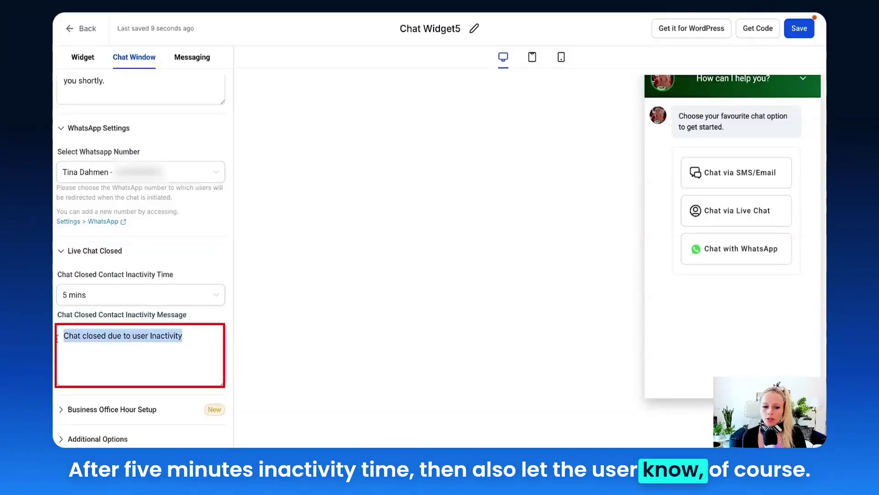
# Expand Business Office Hour Setup and Additional Options, down to the Legal Message
pyautogui.click(106, 414)
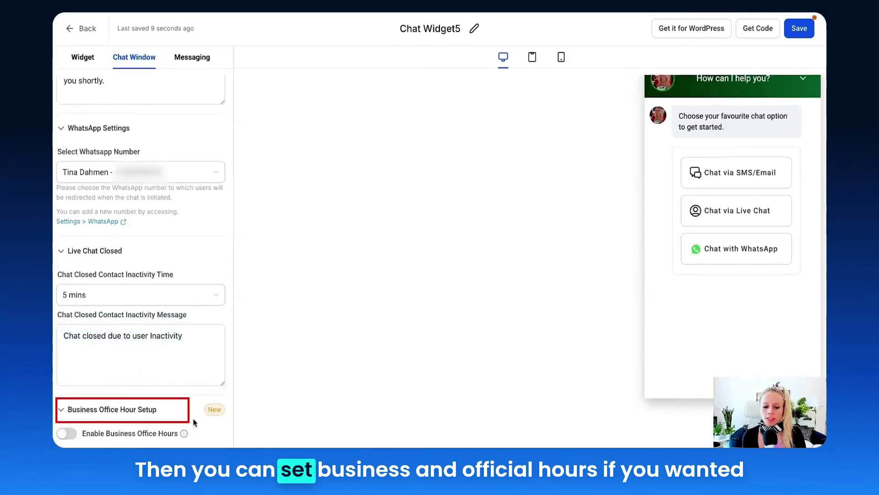
pyautogui.scroll(-1, 137, 416)
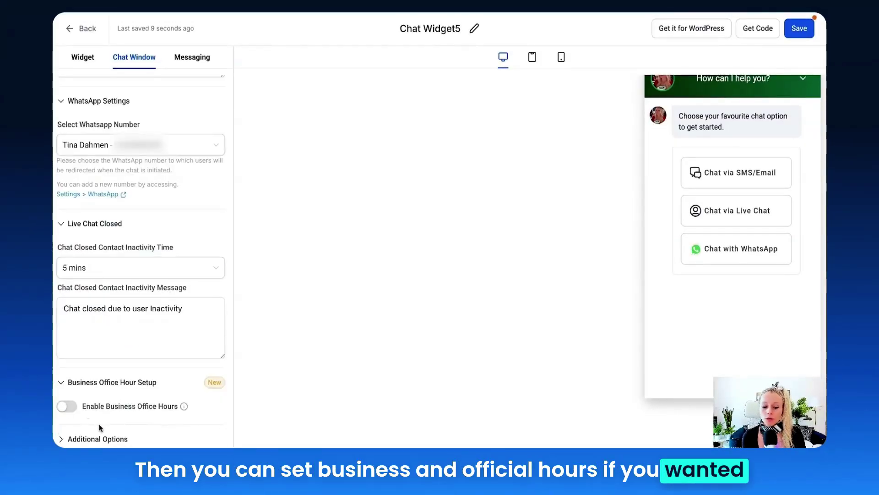
pyautogui.click(101, 437)
pyautogui.scroll(-6, 172, 412)
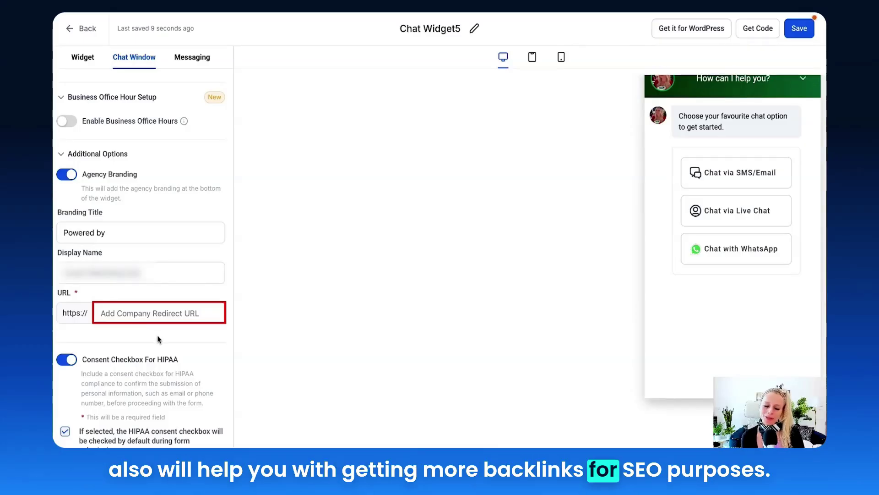
pyautogui.scroll(-3, 159, 339)
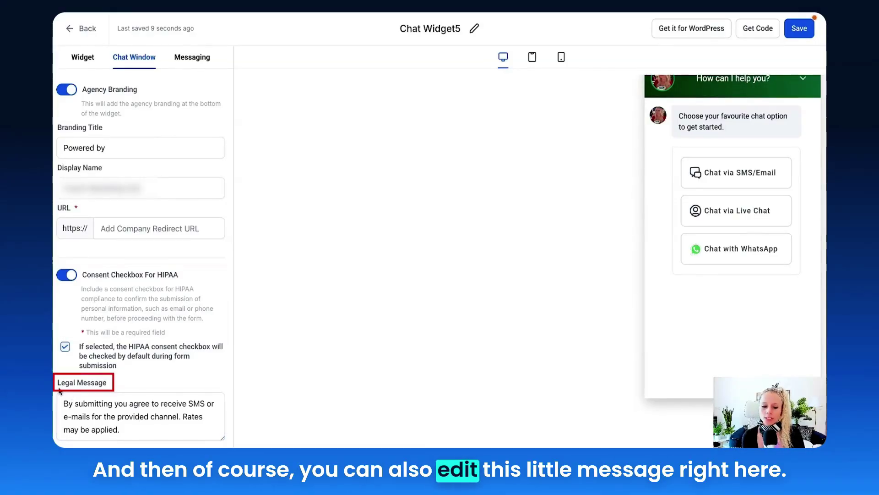
pyautogui.moveTo(58, 384); pyautogui.dragTo(109, 388)
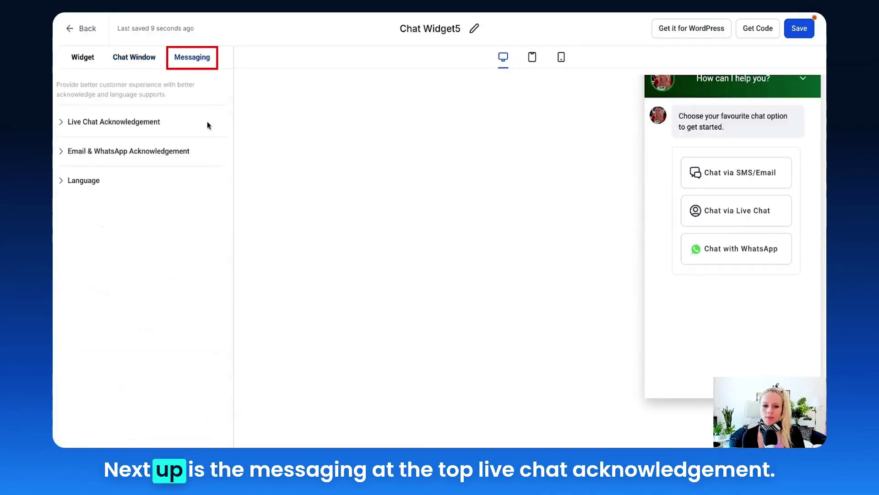
# Review the Live Chat Acknowledgement feedback message, submission note and chat ended message
pyautogui.click(120, 128)
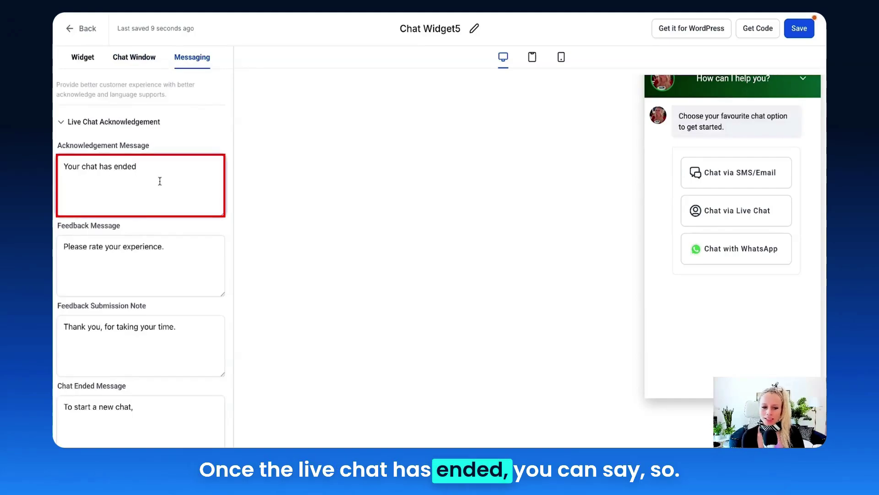
pyautogui.click(170, 261)
pyautogui.scroll(-3, 174, 257)
pyautogui.hotkey('ctrl', 'a')
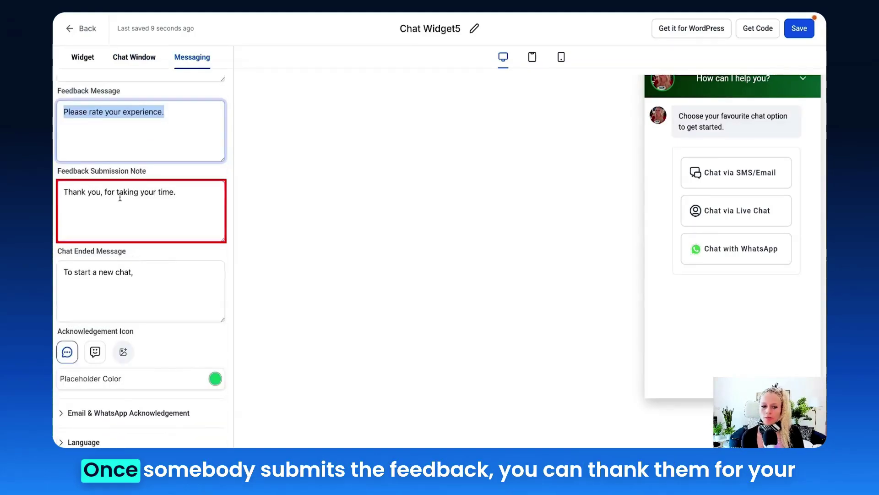
pyautogui.click(165, 201)
pyautogui.hotkey('ctrl', 'a')
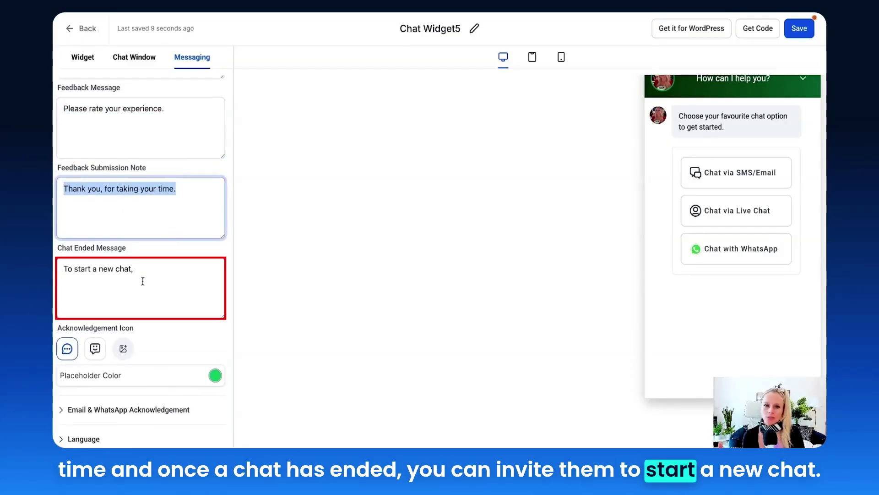
pyautogui.click(117, 347)
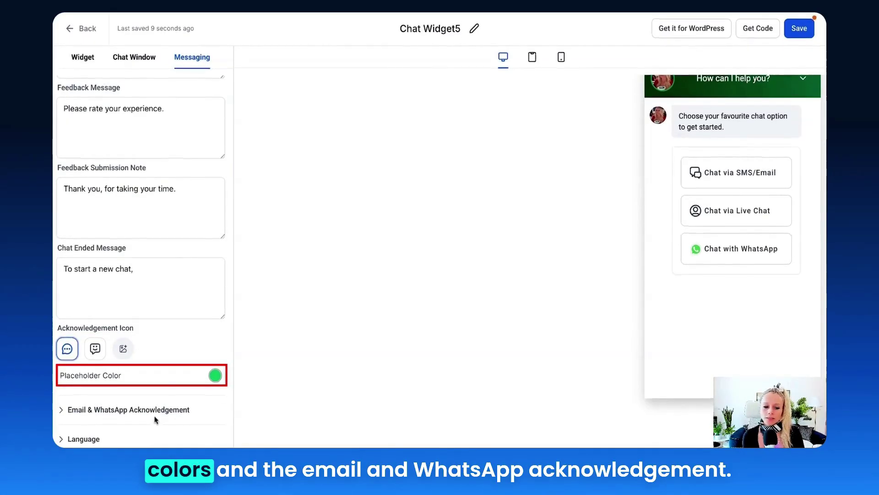
# Expand Email & WhatsApp Acknowledgement and review its fields and Language settings
pyautogui.click(222, 408)
pyautogui.scroll(-3, 183, 289)
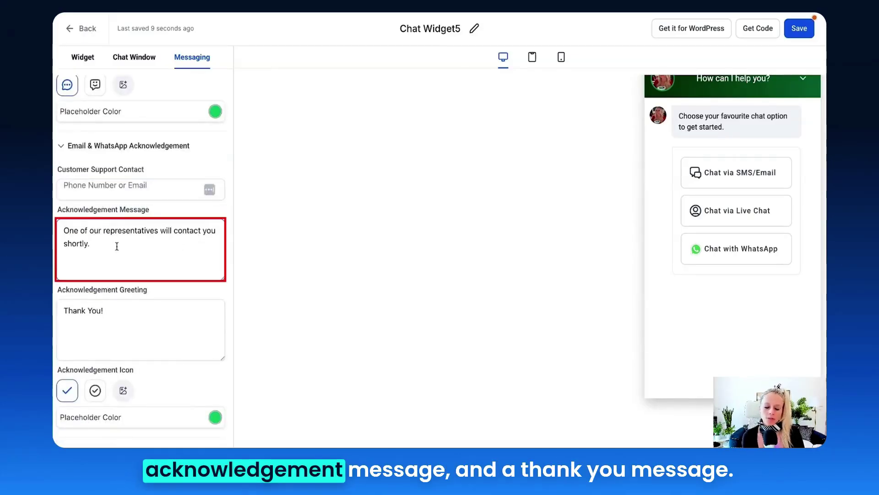
pyautogui.scroll(-1, 154, 327)
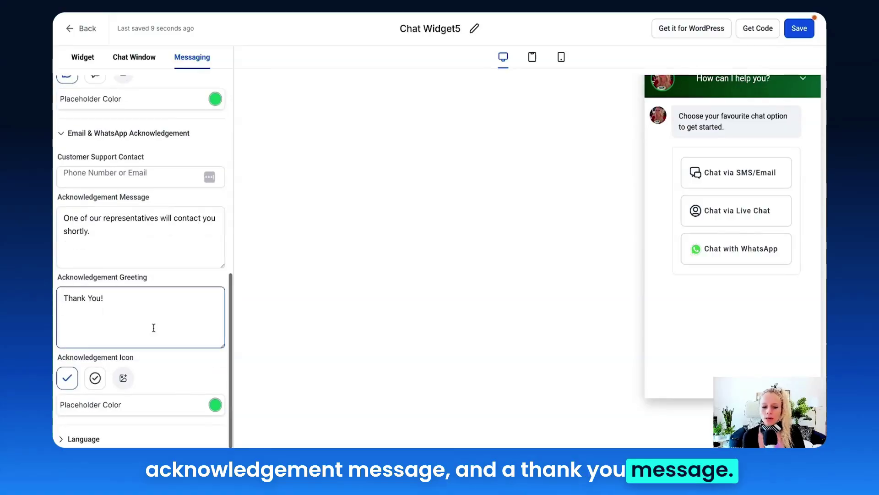
pyautogui.scroll(-2, 153, 400)
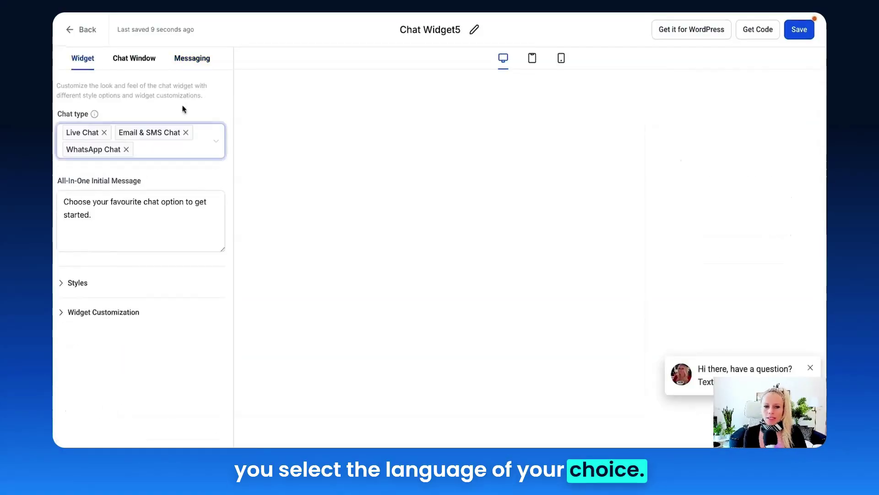
# Rename the widget to 'All in one chat' and save it
pyautogui.tripleClick(448, 27)
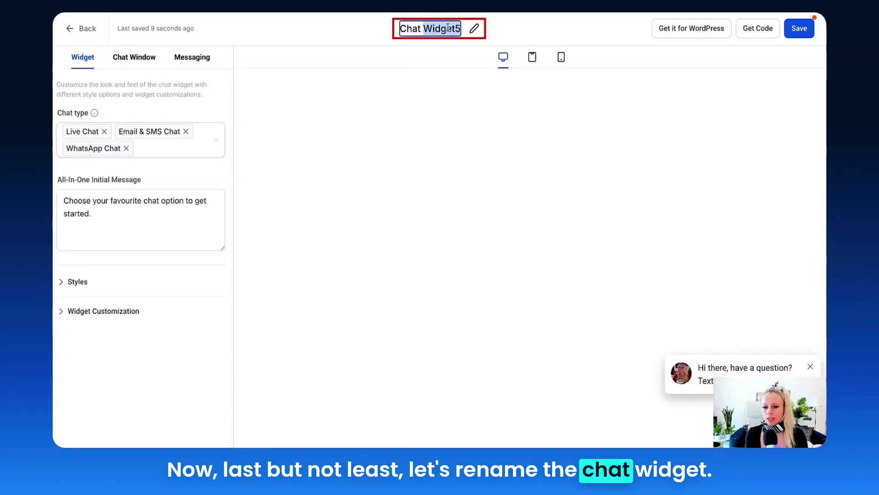
pyautogui.click(800, 29)
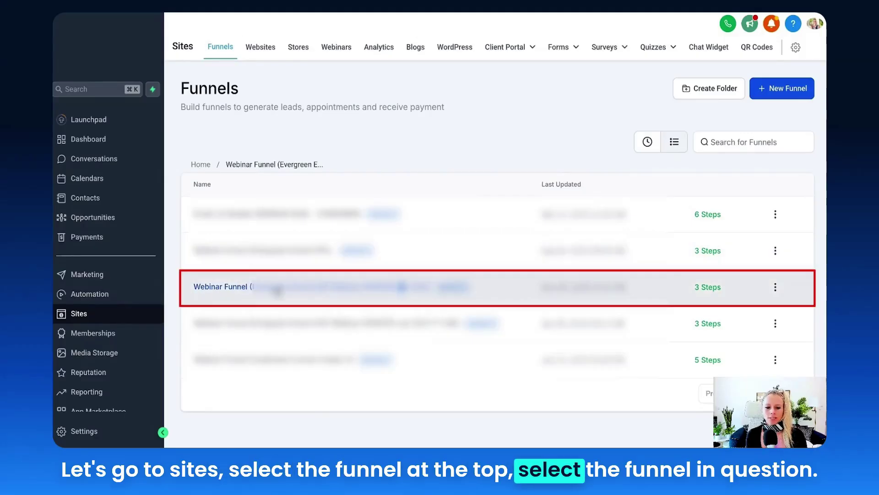
# Choose All in one chat as the Webinar Funnel's chat widget and save its settings
pyautogui.click(413, 288)
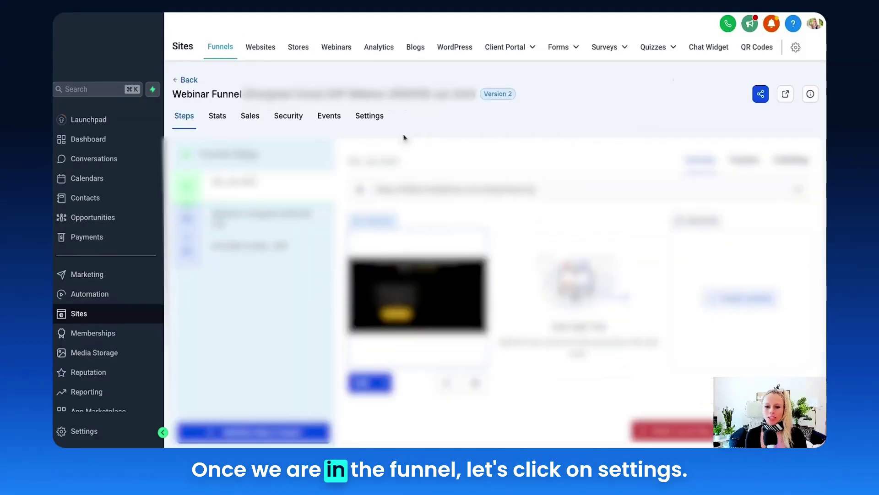
pyautogui.click(380, 122)
pyautogui.scroll(-5, 408, 245)
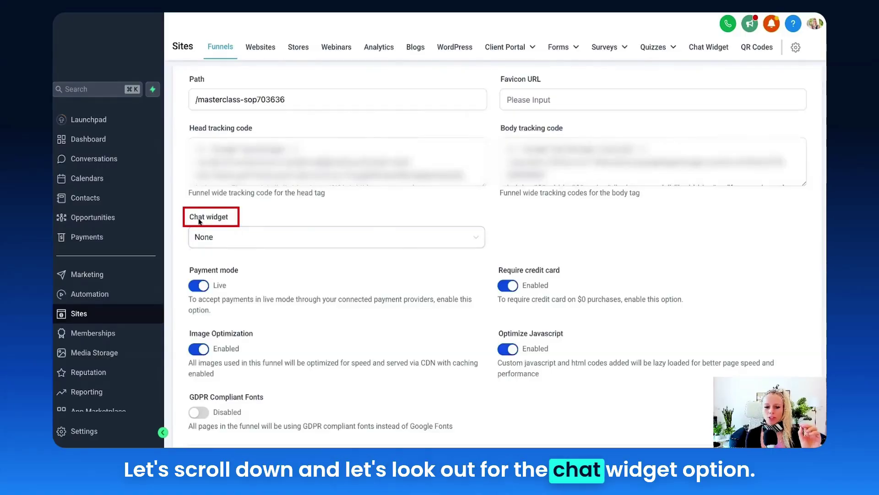
pyautogui.click(464, 240)
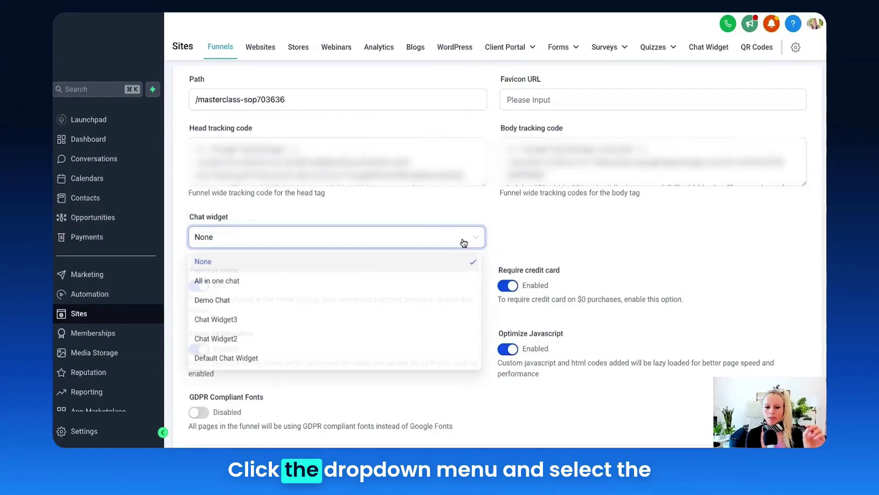
pyautogui.click(256, 283)
pyautogui.scroll(-2, 499, 256)
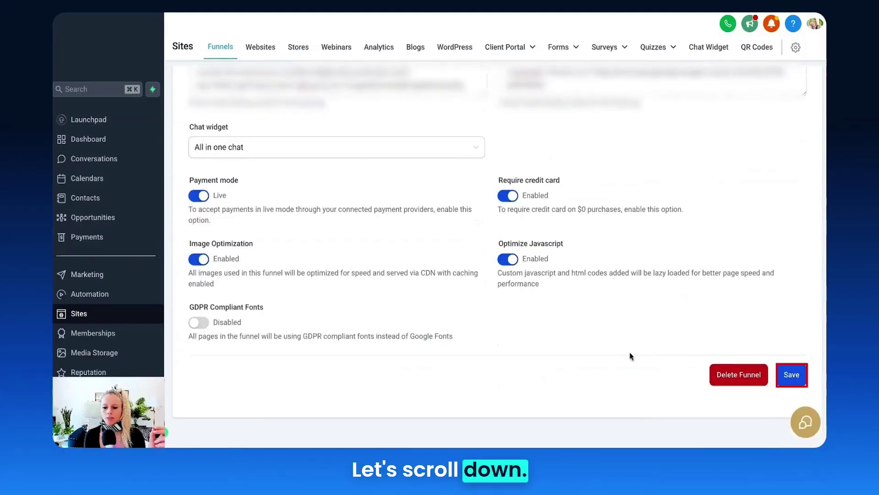
pyautogui.click(798, 383)
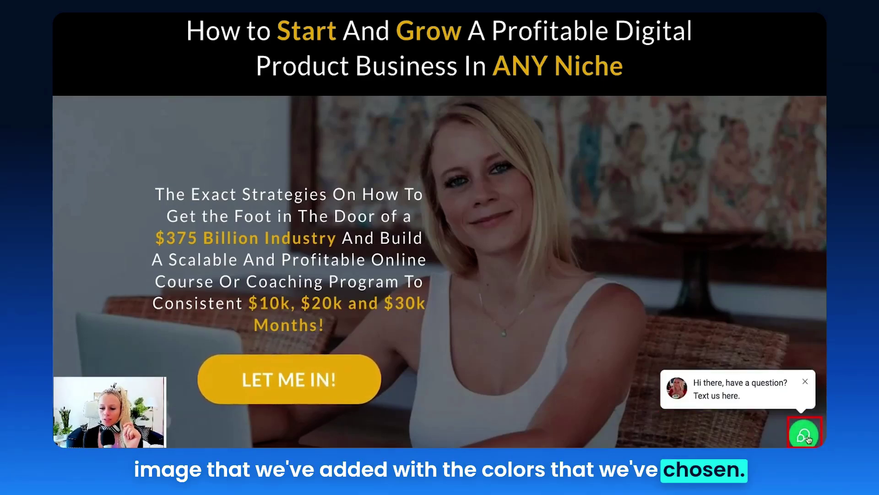
# Open the live page's chat bubble and choose Chat with WhatsApp
pyautogui.click(805, 438)
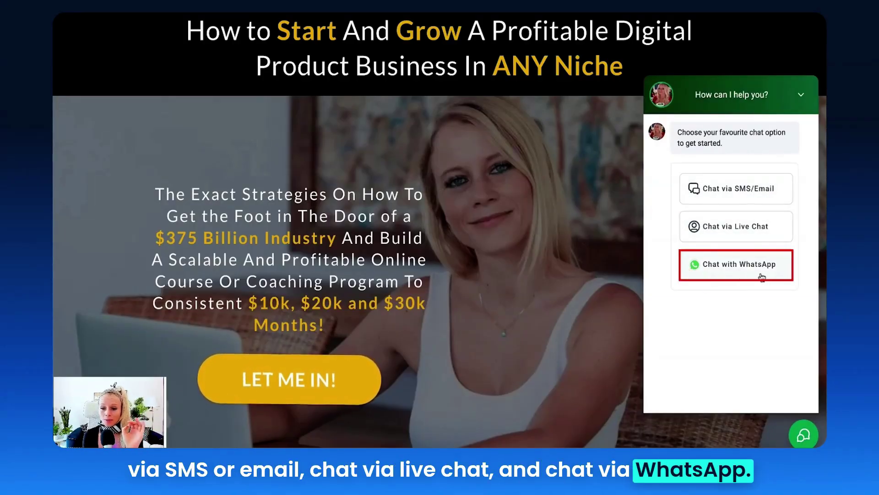
pyautogui.click(731, 272)
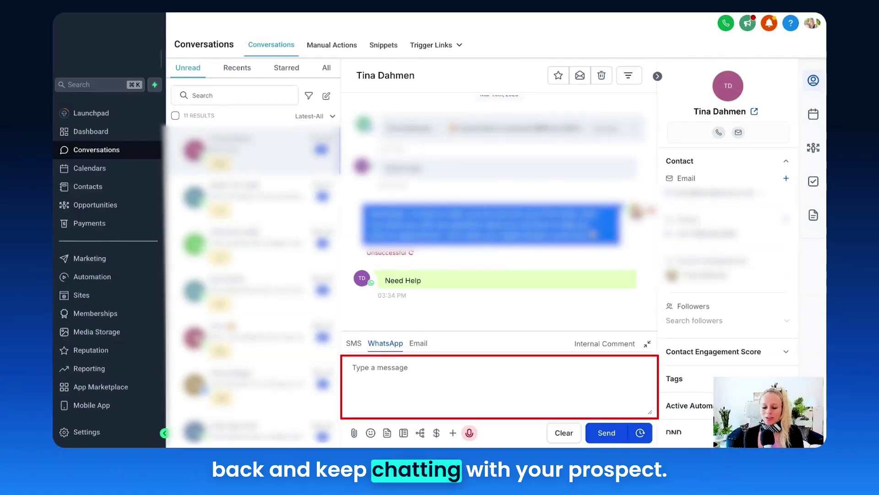
# Put the cursor in the WhatsApp message box to start a reply to the contact
pyautogui.click(375, 373)
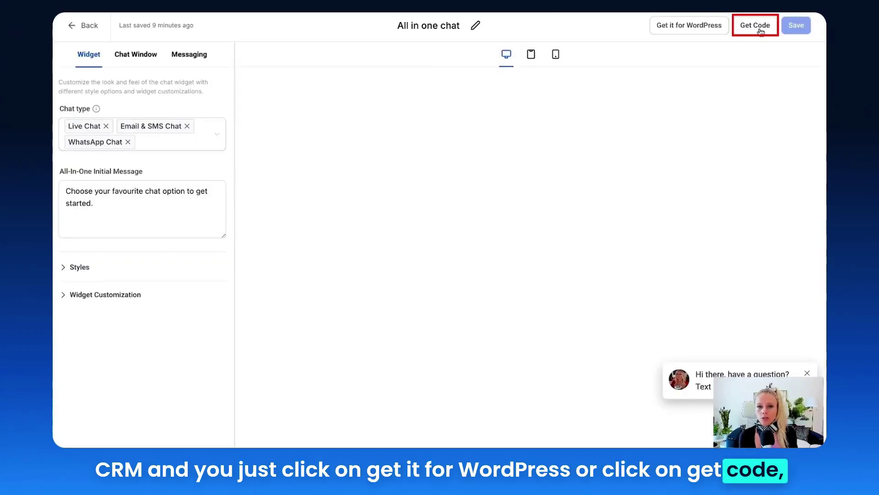
# Open Get Code for the All in one chat widget and select the entire embed script
pyautogui.click(759, 30)
pyautogui.moveTo(304, 250); pyautogui.dragTo(221, 174)
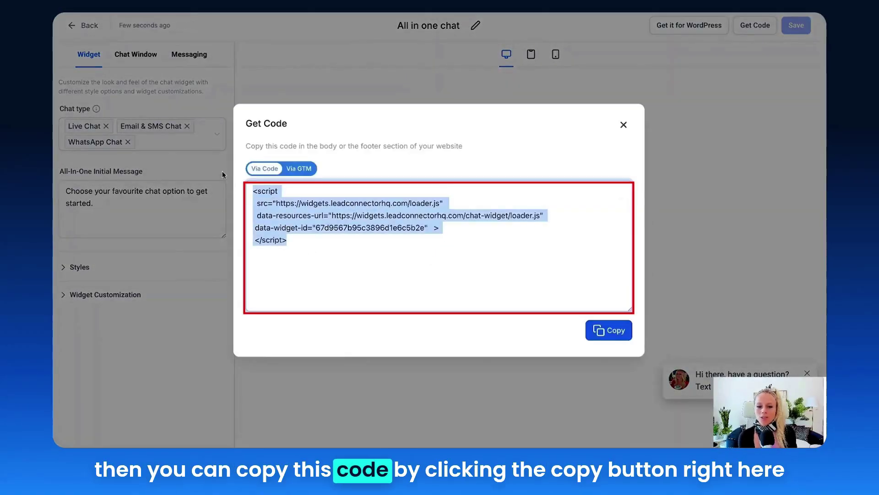